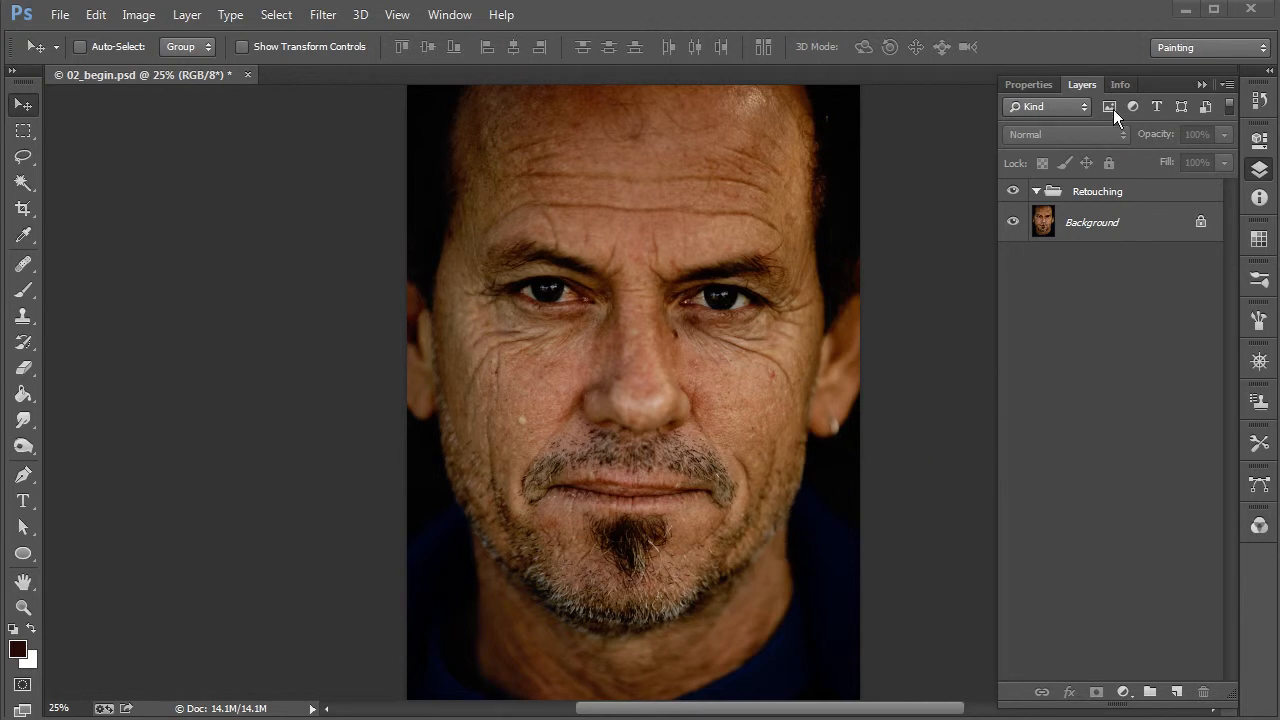
- Add a new empty layer inside the Retouching group above the background photo
{"action": "left_click", "coordinate": [1095, 226]}
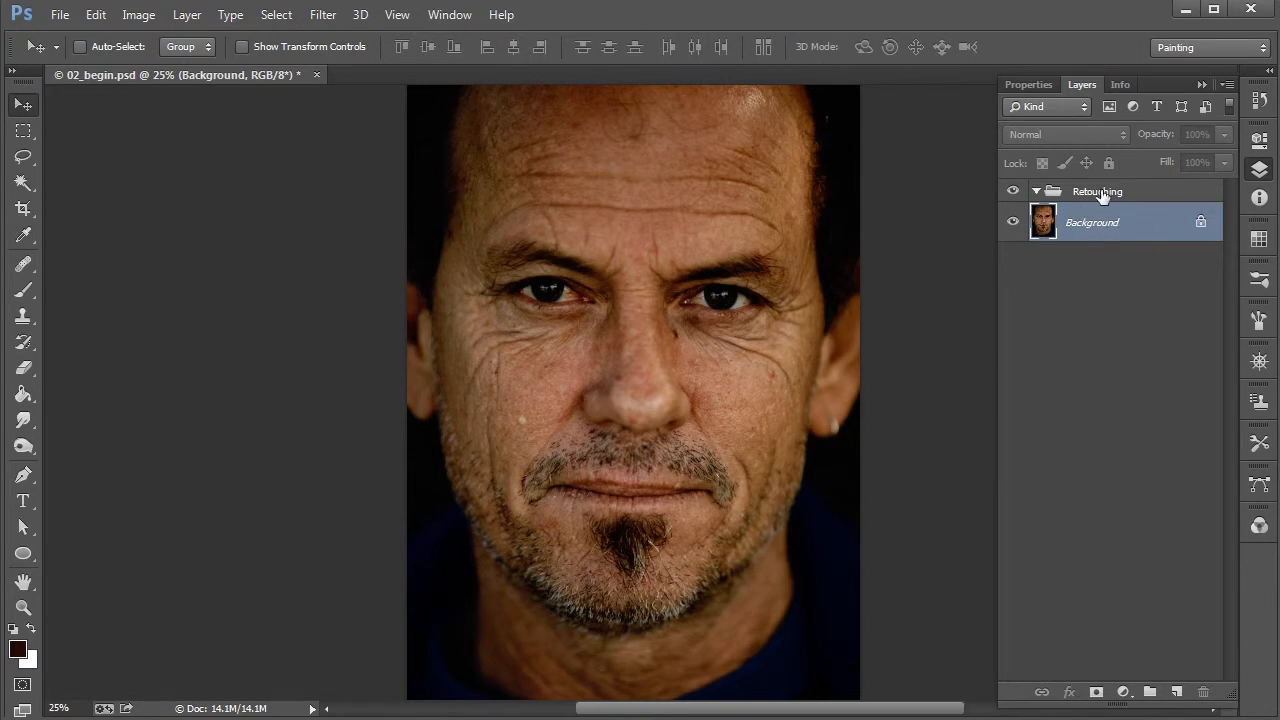
{"action": "left_click", "coordinate": [1100, 196]}
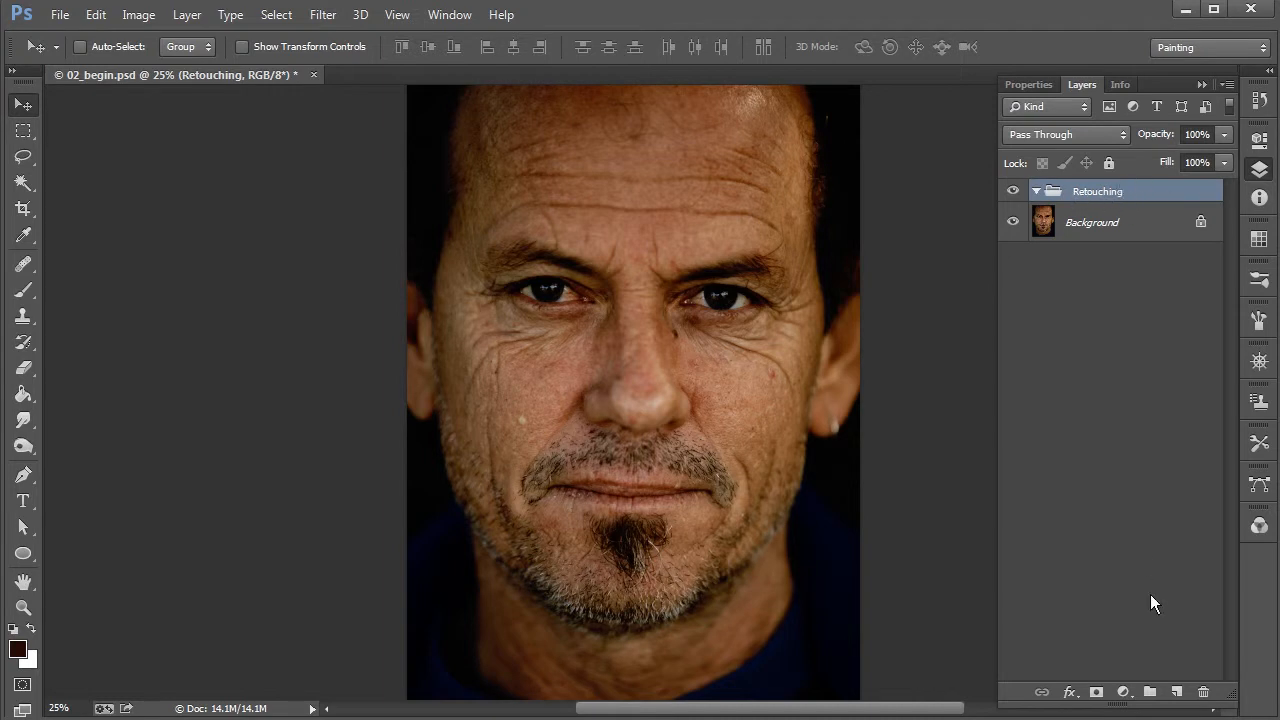
{"action": "left_click", "coordinate": [1178, 694]}
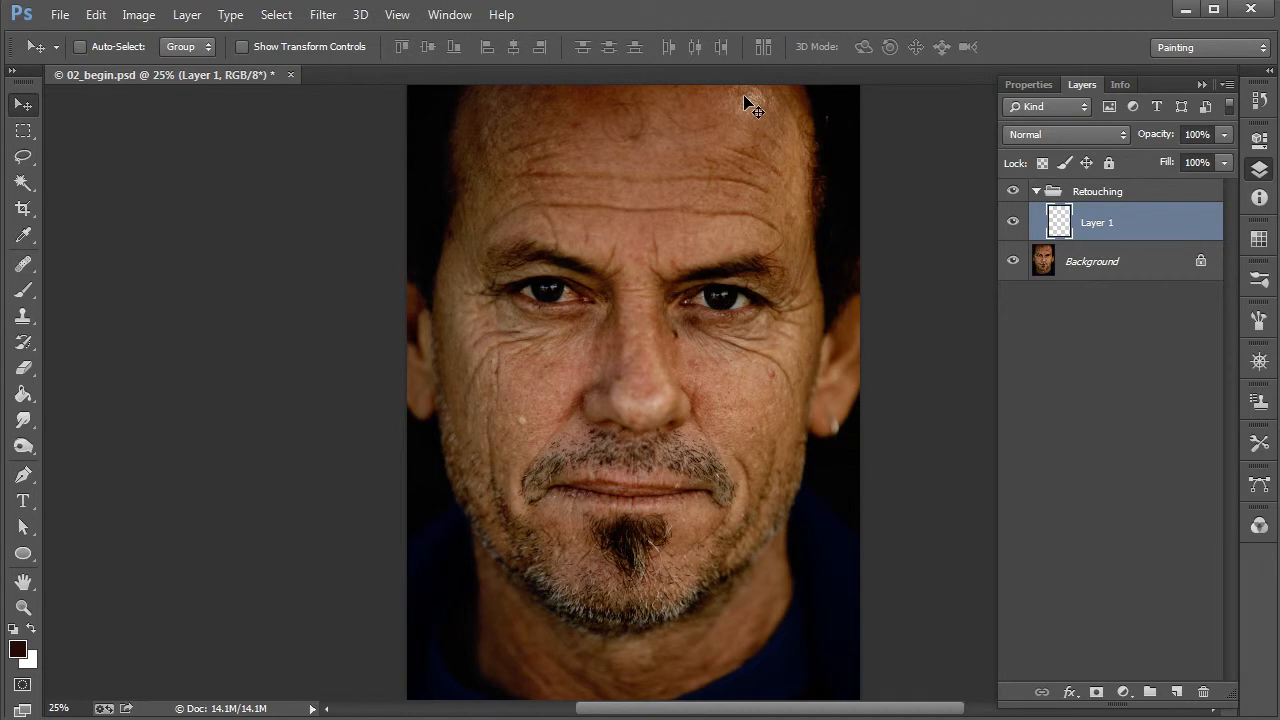
- Set up the Healing Brush to sample All Layers with a brush hardness of 75%
{"action": "left_click", "coordinate": [26, 264]}
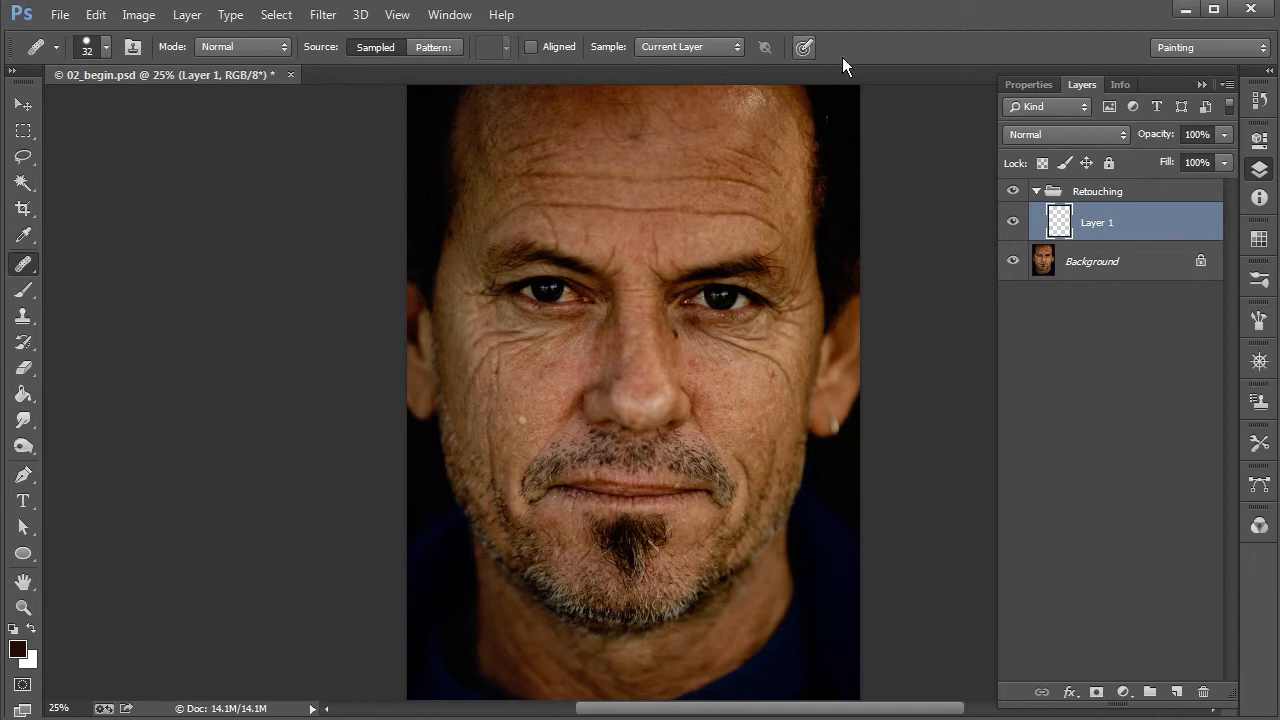
{"action": "left_click", "coordinate": [737, 46]}
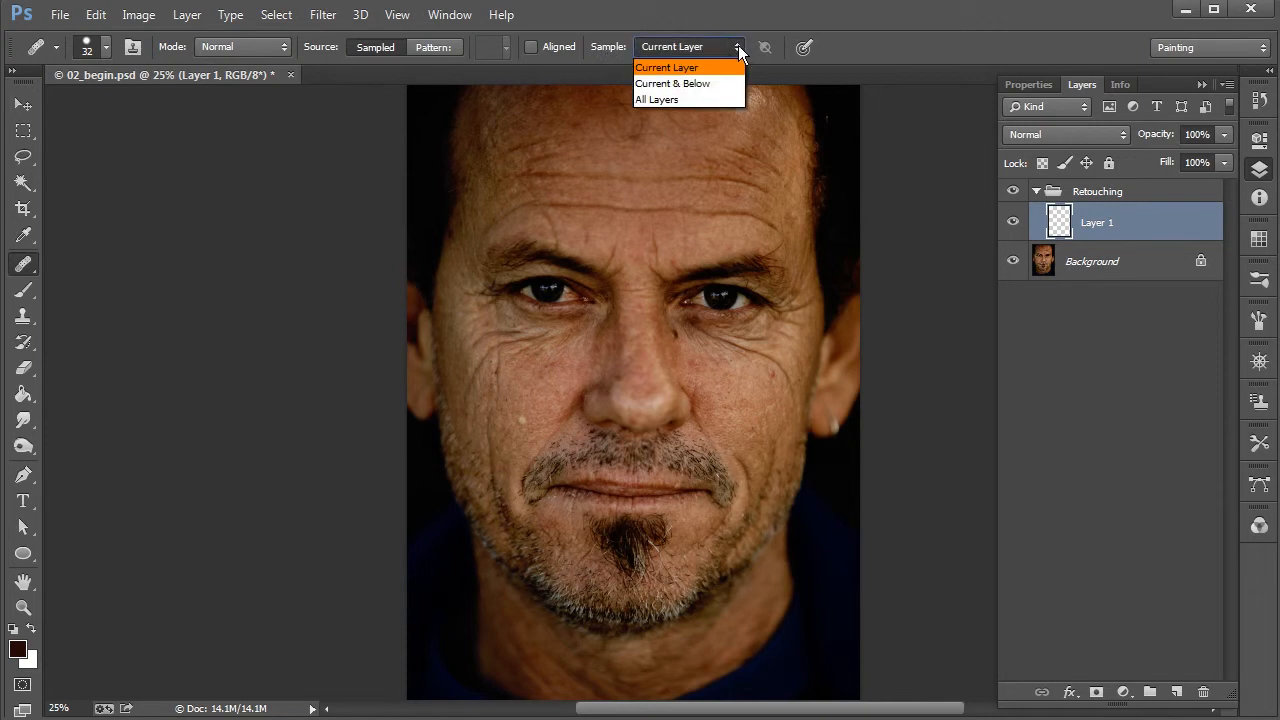
{"action": "left_click", "coordinate": [708, 97]}
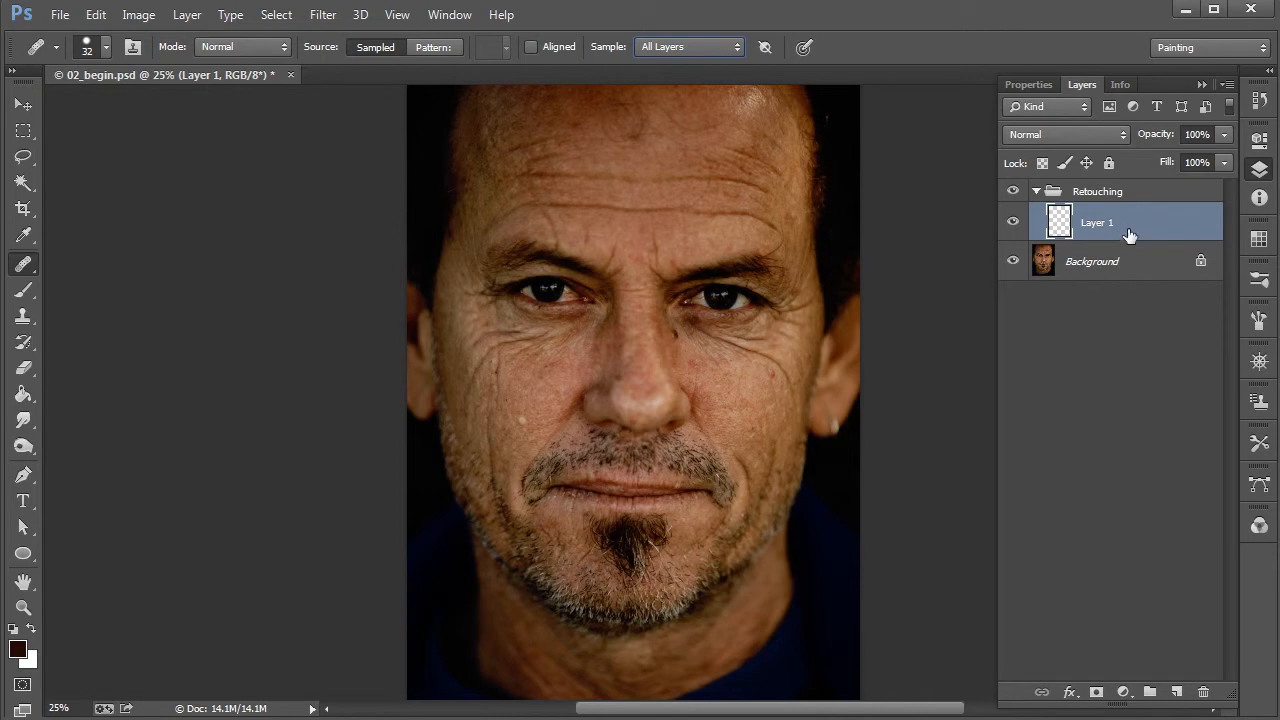
{"action": "right_click", "coordinate": [673, 356]}
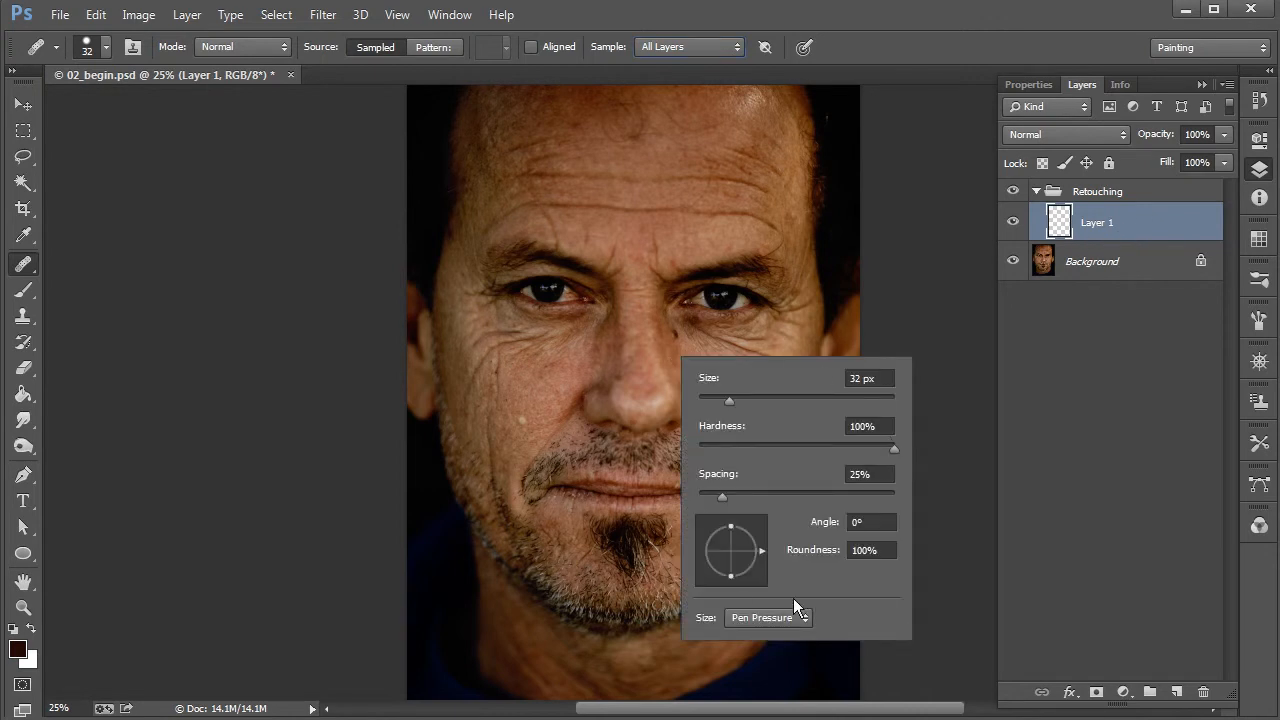
{"action": "left_click_drag", "start_coordinate": [894, 450], "coordinate": [888, 450]}
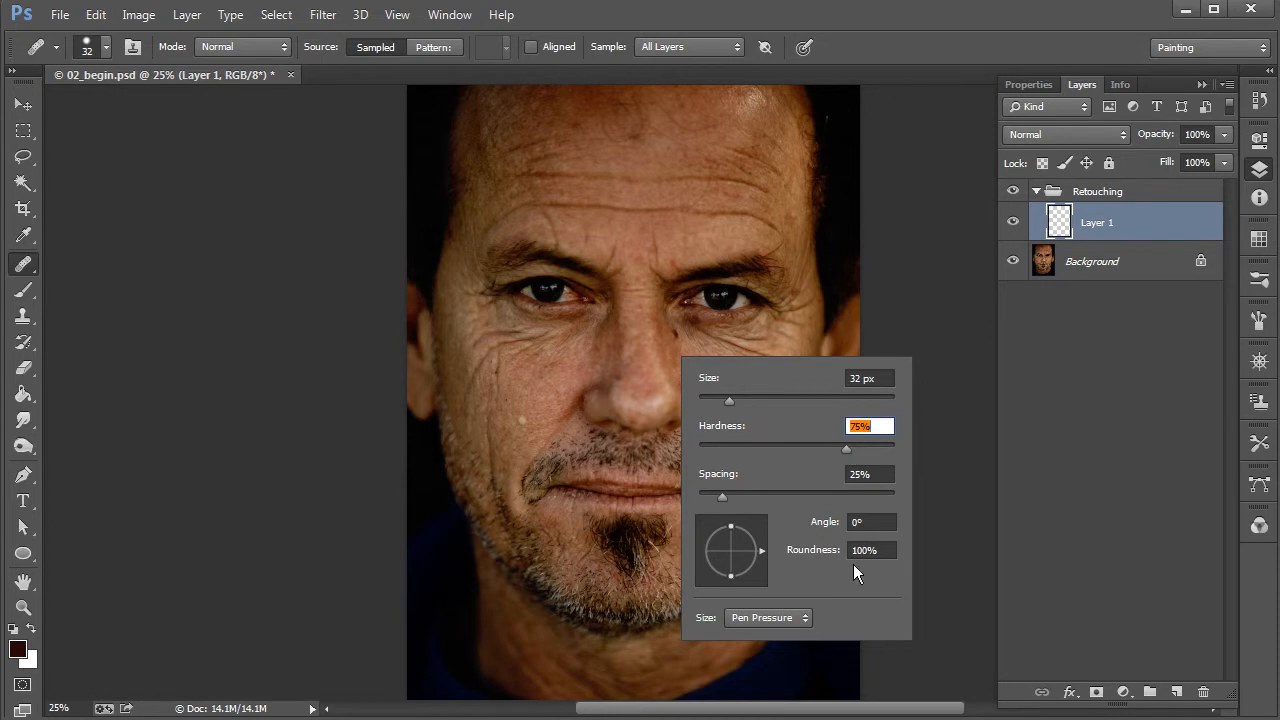
{"action": "left_click", "coordinate": [1094, 230]}
- Heal the pale bump on the man's left-hand cheek in the image and the small spots on the opposite cheek
{"action": "key", "text": "ctrl+plus"}
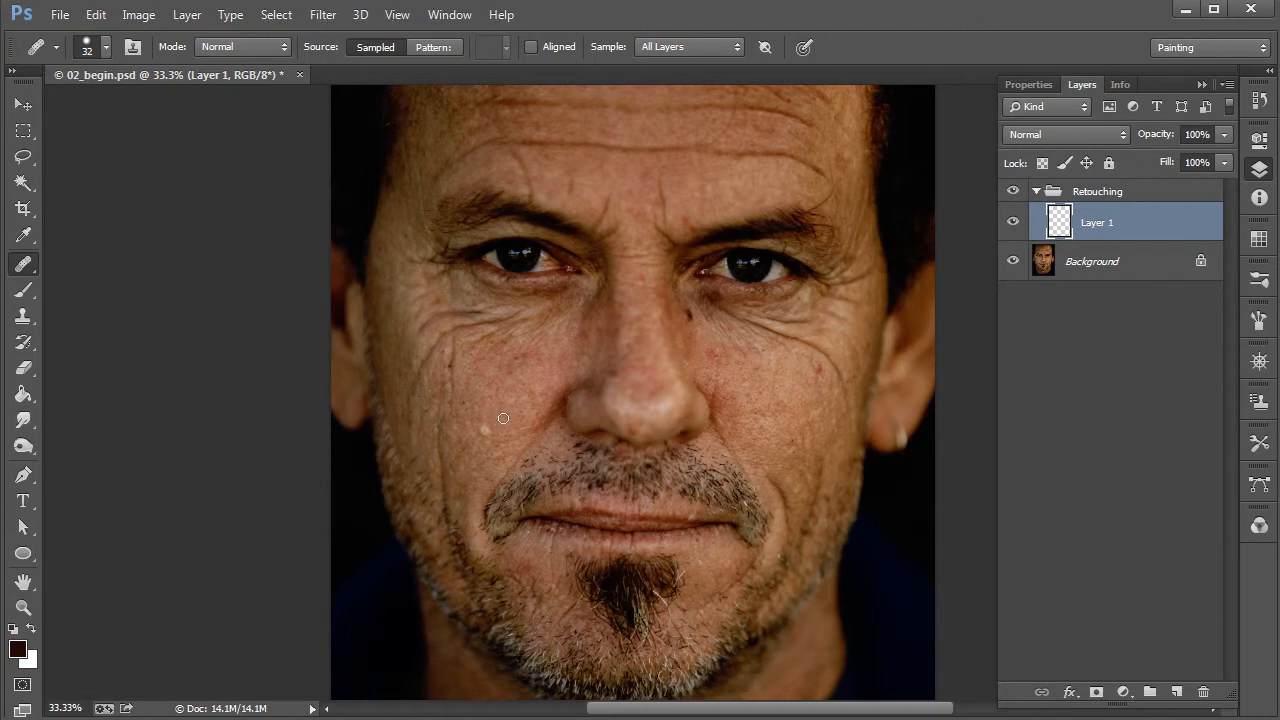
{"action": "left_click", "coordinate": [484, 430]}
{"action": "left_click", "coordinate": [497, 423], "text": "alt"}
{"action": "left_click", "coordinate": [486, 432]}
{"action": "left_click", "coordinate": [831, 487]}
{"action": "left_click", "coordinate": [786, 404], "text": "alt"}
{"action": "left_click_drag", "start_coordinate": [793, 440], "coordinate": [792, 453]}
- Heal the marks on the bridge of the nose, and compare the portrait with the retouching layer hidden and shown
{"action": "left_click", "coordinate": [647, 305], "text": "alt"}
{"action": "left_click", "coordinate": [642, 277]}
{"action": "left_click", "coordinate": [641, 229], "text": "alt"}
{"action": "left_click", "coordinate": [649, 247]}
{"action": "left_click", "coordinate": [463, 369], "text": "alt"}
{"action": "left_click", "coordinate": [1014, 225]}
{"action": "left_click", "coordinate": [1014, 225]}
- Heal the stray hairs and marks at the outer end of the eyebrow on the image's right side
{"action": "scroll", "coordinate": [768, 330], "scroll_direction": "up", "scroll_amount": 2}
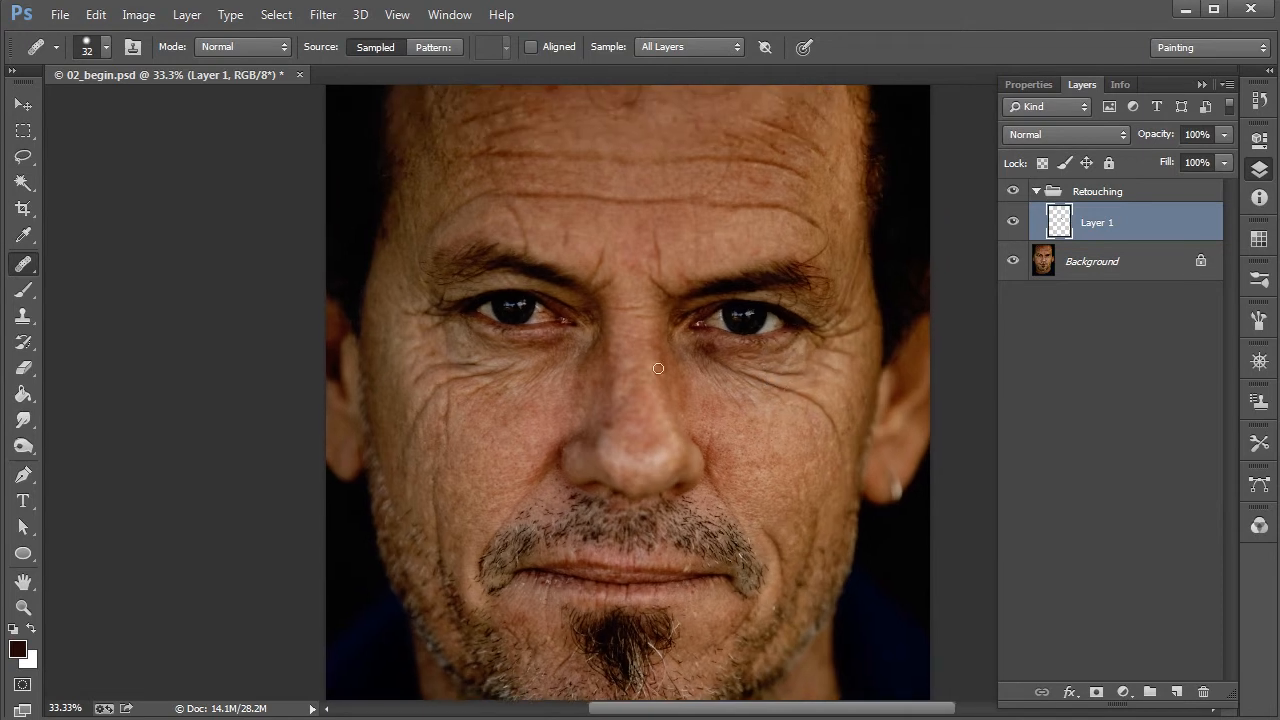
{"action": "scroll", "coordinate": [786, 437], "scroll_direction": "up", "scroll_amount": 2}
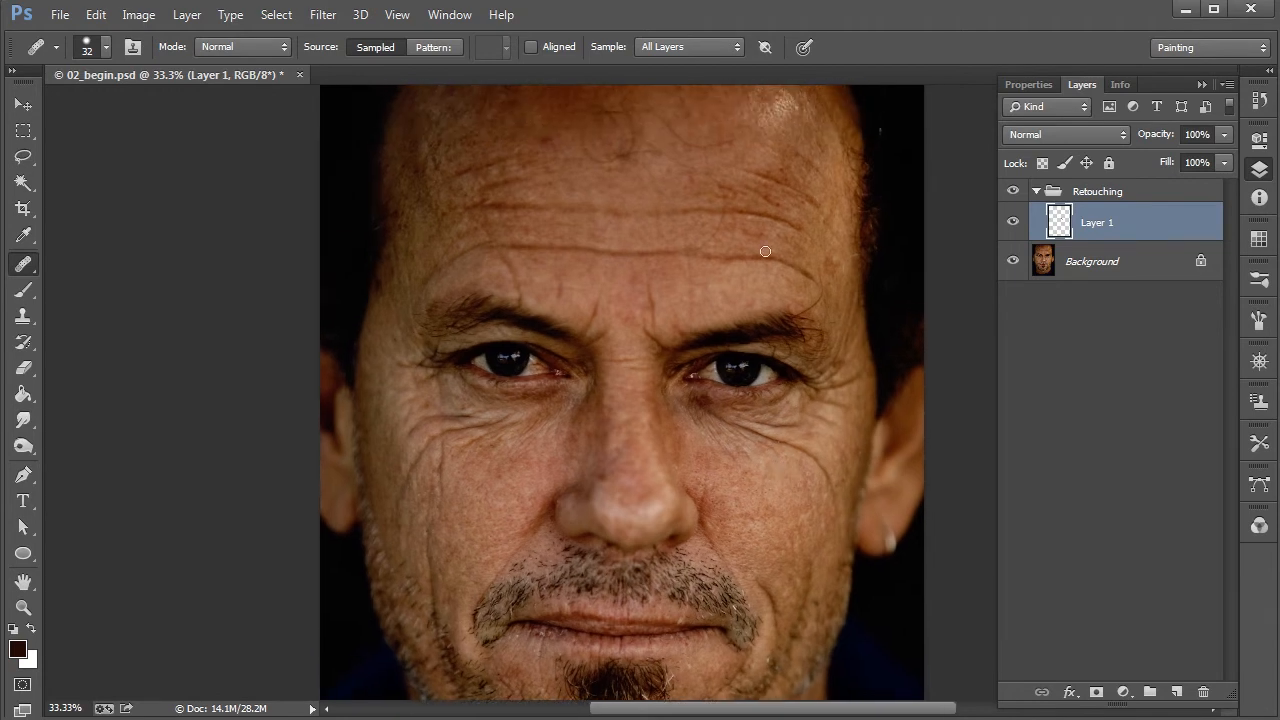
{"action": "left_click", "coordinate": [832, 295], "text": "alt"}
{"action": "left_click", "coordinate": [840, 298], "text": "alt"}
{"action": "left_click_drag", "start_coordinate": [810, 309], "coordinate": [833, 325]}
{"action": "left_click", "coordinate": [831, 303], "text": "alt"}
{"action": "left_click", "coordinate": [837, 311], "text": "alt"}
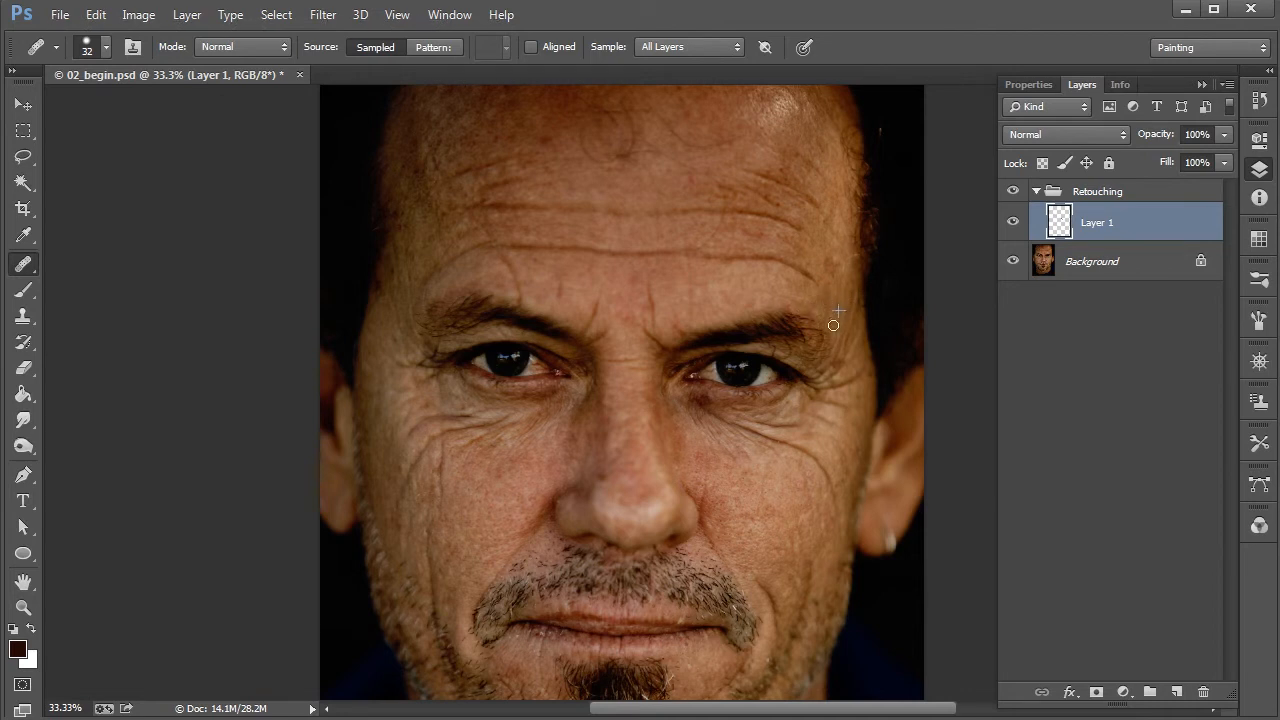
- Heal the blemishes between the wrinkles on the right half of the forehead with skin sampled close by
{"action": "left_click", "coordinate": [747, 240], "text": "alt"}
{"action": "mouse_move", "coordinate": [730, 248]}
{"action": "left_mouse_down"}
{"action": "mouse_move", "coordinate": [734, 222]}
{"action": "mouse_move", "coordinate": [705, 243]}
{"action": "mouse_move", "coordinate": [724, 218]}
{"action": "left_mouse_up"}
{"action": "left_click", "coordinate": [751, 228], "text": "alt"}
{"action": "left_click", "coordinate": [725, 245], "text": "alt"}
{"action": "left_click", "coordinate": [727, 233], "text": "alt"}
{"action": "left_click", "coordinate": [731, 235], "text": "alt"}
{"action": "left_click", "coordinate": [733, 222], "text": "alt"}
{"action": "left_click", "coordinate": [697, 188], "text": "alt"}
{"action": "left_click", "coordinate": [720, 190]}
{"action": "left_click", "coordinate": [704, 178], "text": "alt"}
{"action": "left_click", "coordinate": [718, 184]}
{"action": "left_click", "coordinate": [680, 172], "text": "alt"}
{"action": "left_click", "coordinate": [686, 169]}
{"action": "left_click", "coordinate": [675, 177], "text": "alt"}
{"action": "left_click", "coordinate": [684, 170]}
{"action": "left_click", "coordinate": [678, 177], "text": "alt"}
{"action": "left_click", "coordinate": [689, 167]}
{"action": "left_click", "coordinate": [684, 179], "text": "alt"}
{"action": "left_click", "coordinate": [669, 155]}
{"action": "left_click", "coordinate": [672, 187], "text": "alt"}
{"action": "left_click", "coordinate": [647, 170]}
{"action": "left_click", "coordinate": [672, 181], "text": "alt"}
{"action": "left_click", "coordinate": [655, 183]}
{"action": "left_click", "coordinate": [665, 167], "text": "alt"}
{"action": "left_click", "coordinate": [646, 168], "text": "alt"}
- Heal the fine marks on the upper right part of the forehead, sampling clean skin beside them
{"action": "left_click", "coordinate": [737, 147], "text": "alt"}
{"action": "left_click", "coordinate": [753, 121], "text": "alt"}
{"action": "left_click_drag", "start_coordinate": [729, 137], "coordinate": [681, 139]}
{"action": "left_click", "coordinate": [736, 126], "text": "alt"}
{"action": "left_click", "coordinate": [730, 126]}
{"action": "left_click", "coordinate": [724, 126], "text": "alt"}
{"action": "left_click", "coordinate": [714, 131], "text": "alt"}
{"action": "left_click", "coordinate": [709, 133], "text": "alt"}
- Heal the fine curved hairs at the top centre of the forehead with repeatedly sampled nearby skin
{"action": "left_click", "coordinate": [569, 125], "text": "alt"}
{"action": "mouse_move", "coordinate": [580, 137]}
{"action": "left_mouse_down"}
{"action": "mouse_move", "coordinate": [584, 150]}
{"action": "mouse_move", "coordinate": [595, 119]}
{"action": "mouse_move", "coordinate": [592, 158]}
{"action": "mouse_move", "coordinate": [654, 152]}
{"action": "mouse_move", "coordinate": [637, 108]}
{"action": "left_mouse_up"}
{"action": "left_click", "coordinate": [568, 137], "text": "alt"}
{"action": "left_click", "coordinate": [676, 138], "text": "alt"}
{"action": "left_click", "coordinate": [657, 127], "text": "alt"}
{"action": "left_click", "coordinate": [657, 121], "text": "alt"}
{"action": "left_click", "coordinate": [630, 110]}
{"action": "left_click", "coordinate": [645, 106], "text": "alt"}
{"action": "left_click_drag", "start_coordinate": [621, 106], "coordinate": [626, 106]}
{"action": "left_click", "coordinate": [645, 122], "text": "alt"}
{"action": "left_click", "coordinate": [625, 111]}
{"action": "left_click", "coordinate": [635, 131], "text": "alt"}
{"action": "left_click", "coordinate": [615, 119]}
{"action": "left_click", "coordinate": [638, 103], "text": "alt"}
{"action": "left_click", "coordinate": [615, 110]}
{"action": "left_click", "coordinate": [637, 119], "text": "alt"}
{"action": "left_click", "coordinate": [607, 111]}
{"action": "left_click", "coordinate": [633, 111], "text": "alt"}
{"action": "left_click", "coordinate": [620, 106], "text": "alt"}
{"action": "left_click", "coordinate": [597, 106]}
{"action": "left_click", "coordinate": [631, 100], "text": "alt"}
{"action": "left_click", "coordinate": [597, 112]}
{"action": "left_click", "coordinate": [636, 112], "text": "alt"}
{"action": "left_click", "coordinate": [612, 116]}
{"action": "left_click", "coordinate": [617, 97], "text": "alt"}
- Switch to the Spot Healing Brush and set its brush size to 29 px
{"action": "left_click_drag", "start_coordinate": [811, 597], "coordinate": [804, 526]}
{"action": "key", "text": "ctrl+minus"}
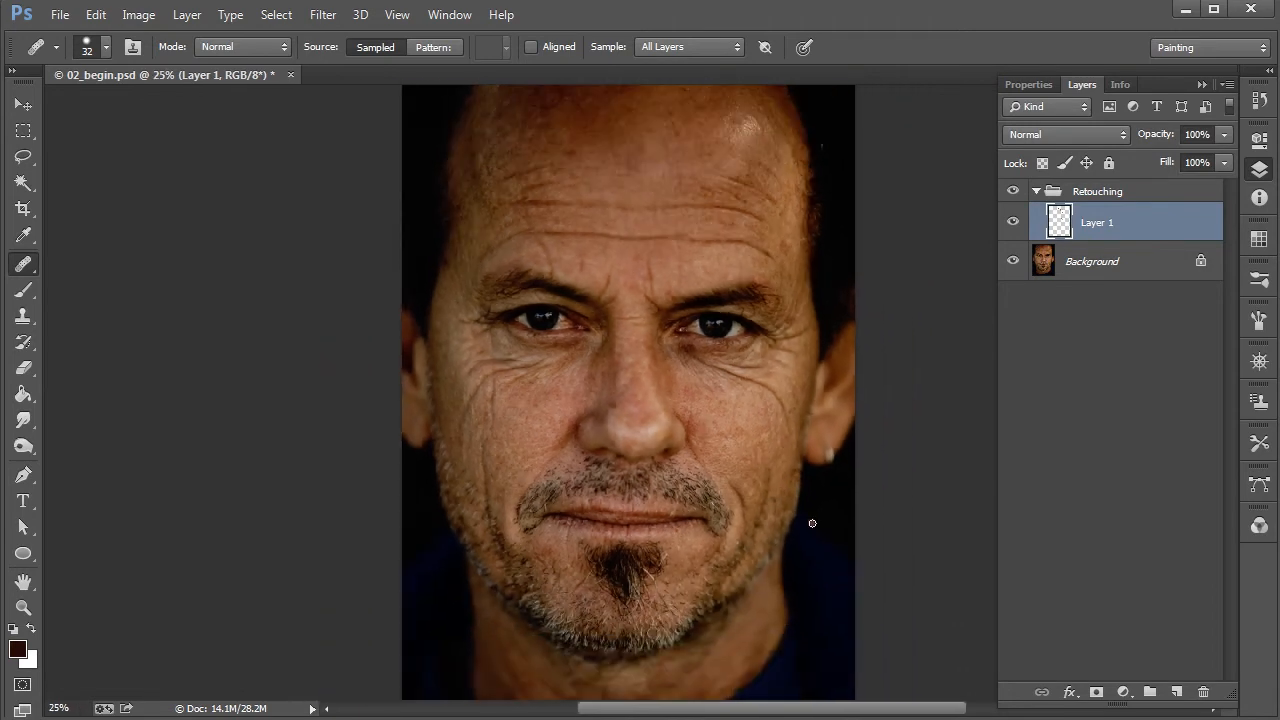
{"action": "right_click", "coordinate": [25, 269]}
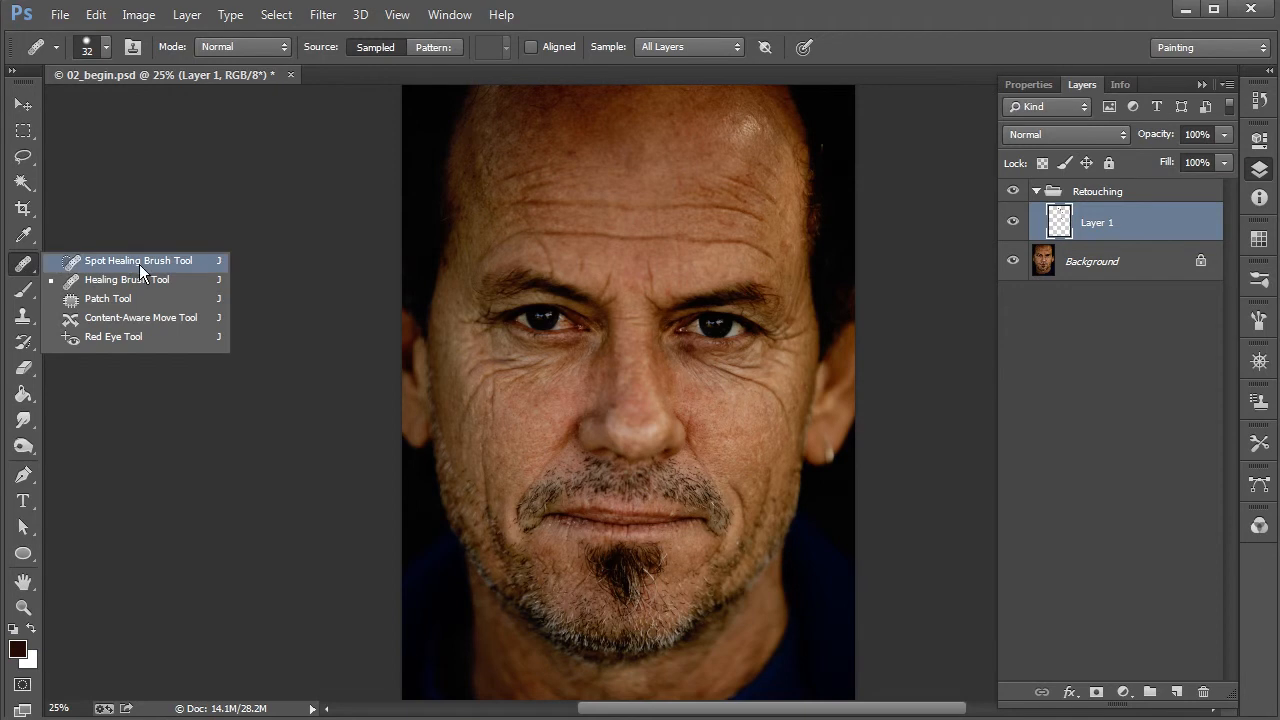
{"action": "left_click", "coordinate": [176, 260]}
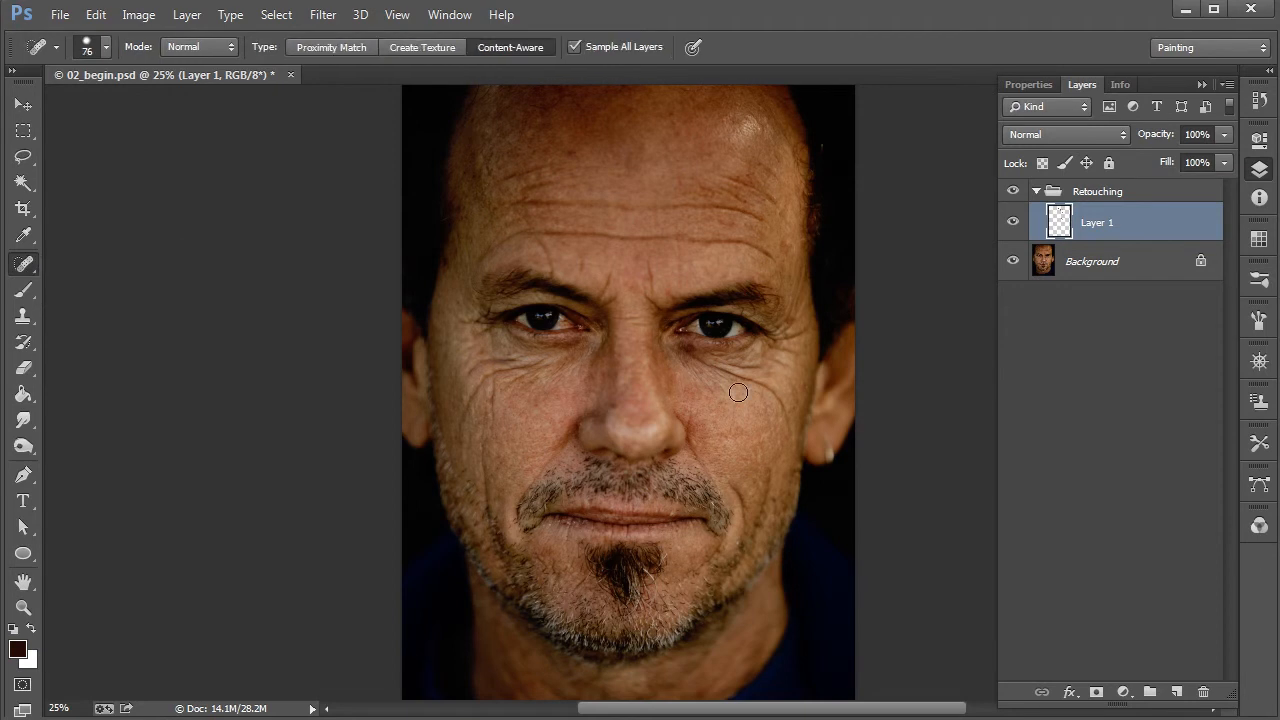
{"action": "key", "text": "ctrl+plus"}
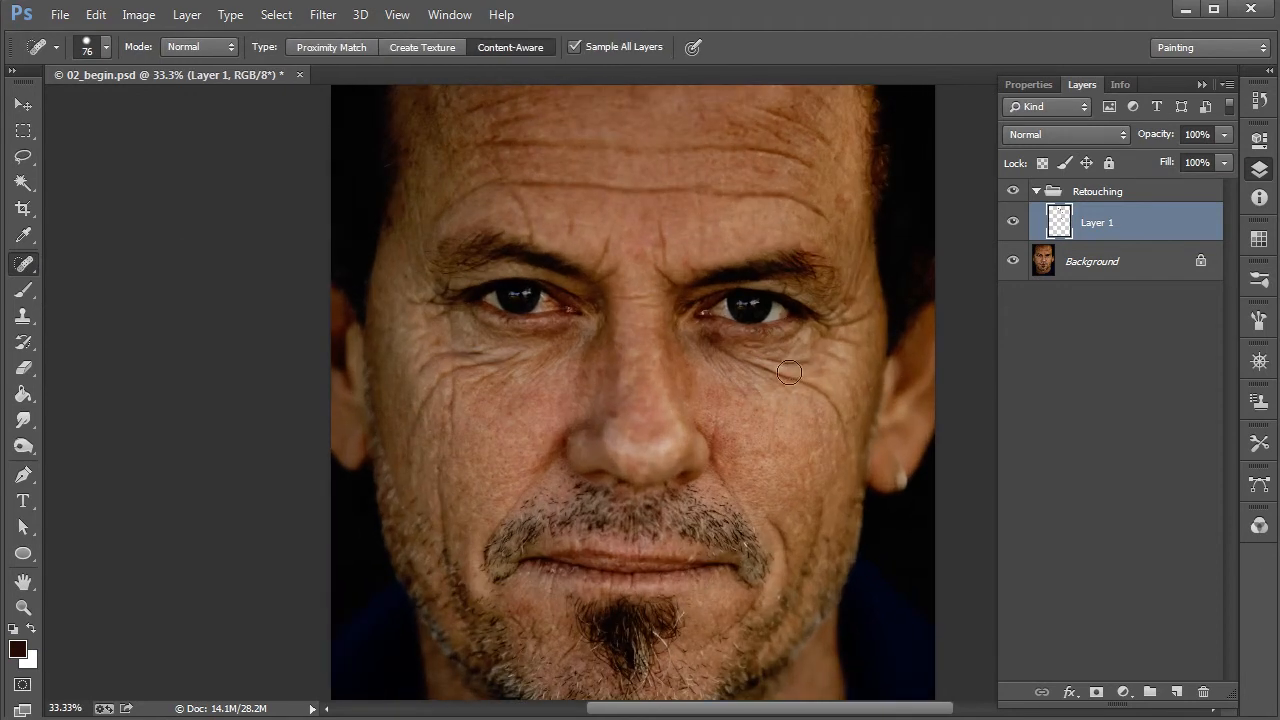
{"action": "right_click", "coordinate": [786, 380]}
{"action": "left_click", "coordinate": [852, 430]}
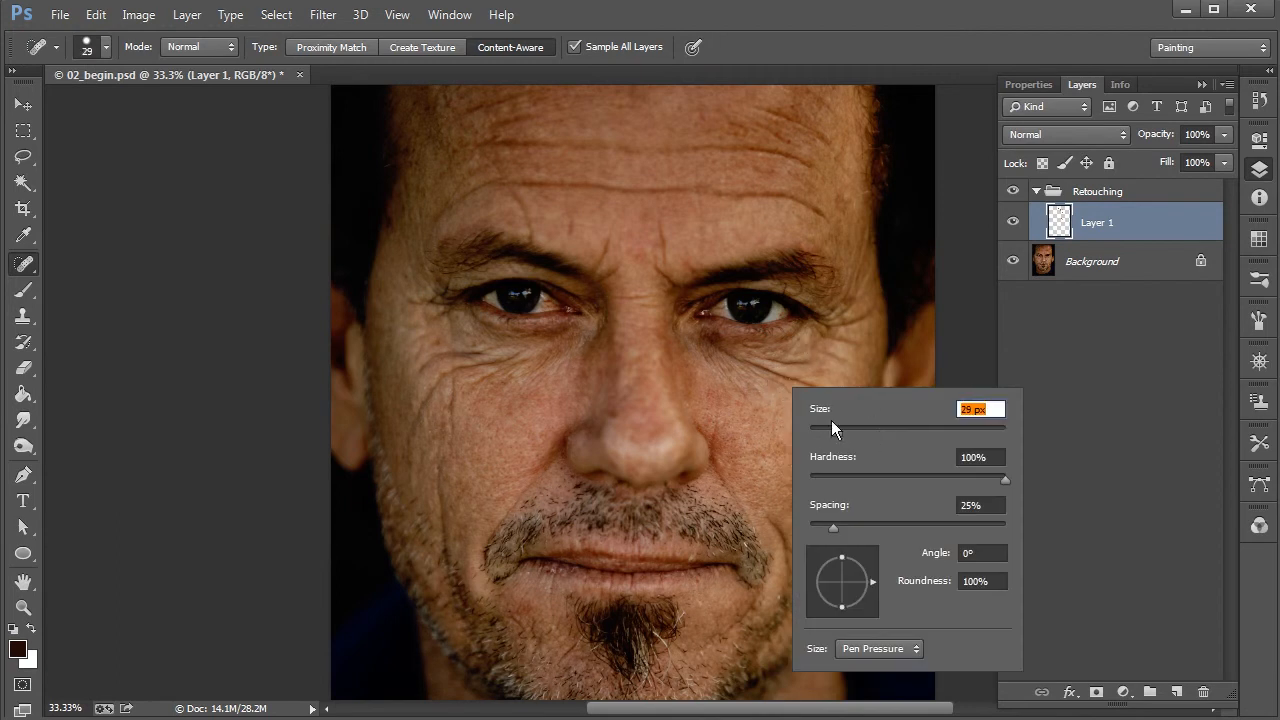
{"action": "left_click", "coordinate": [1090, 222]}
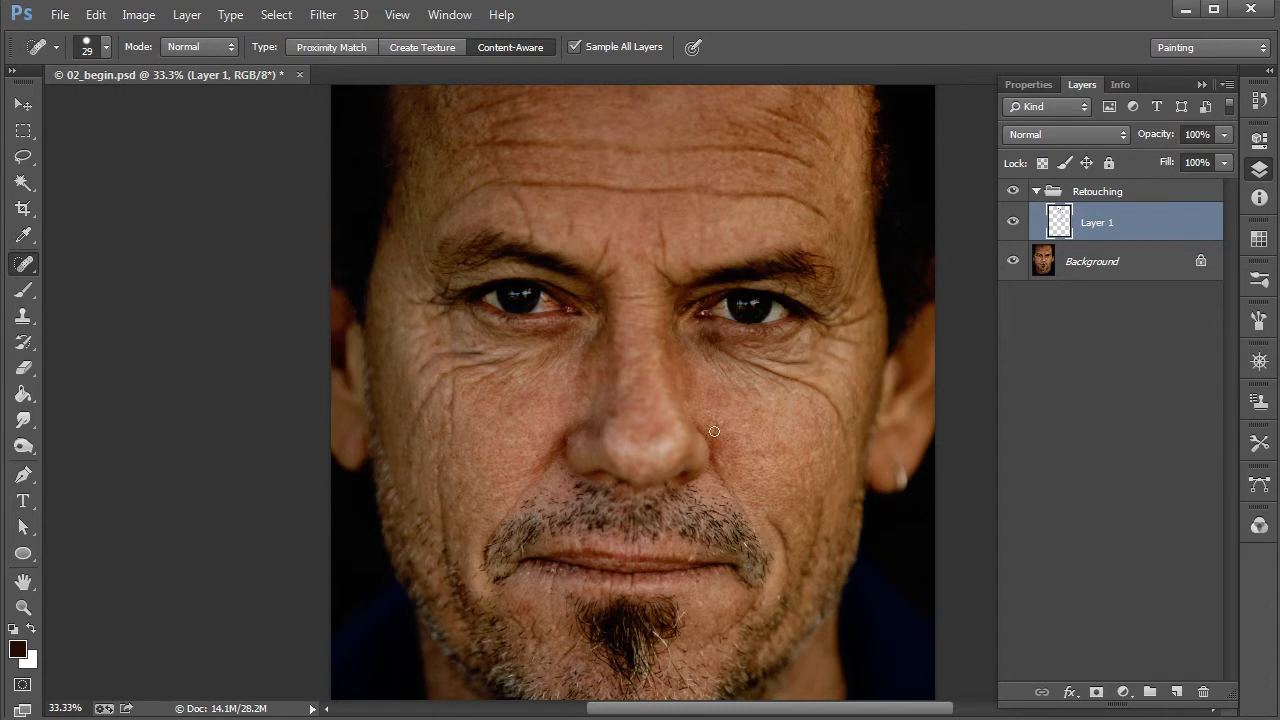
- Spot-heal the reddish spot on the upper left forehead and the blemish beside the left-hand eyebrow in the image
{"action": "key", "text": "ctrl+plus"}
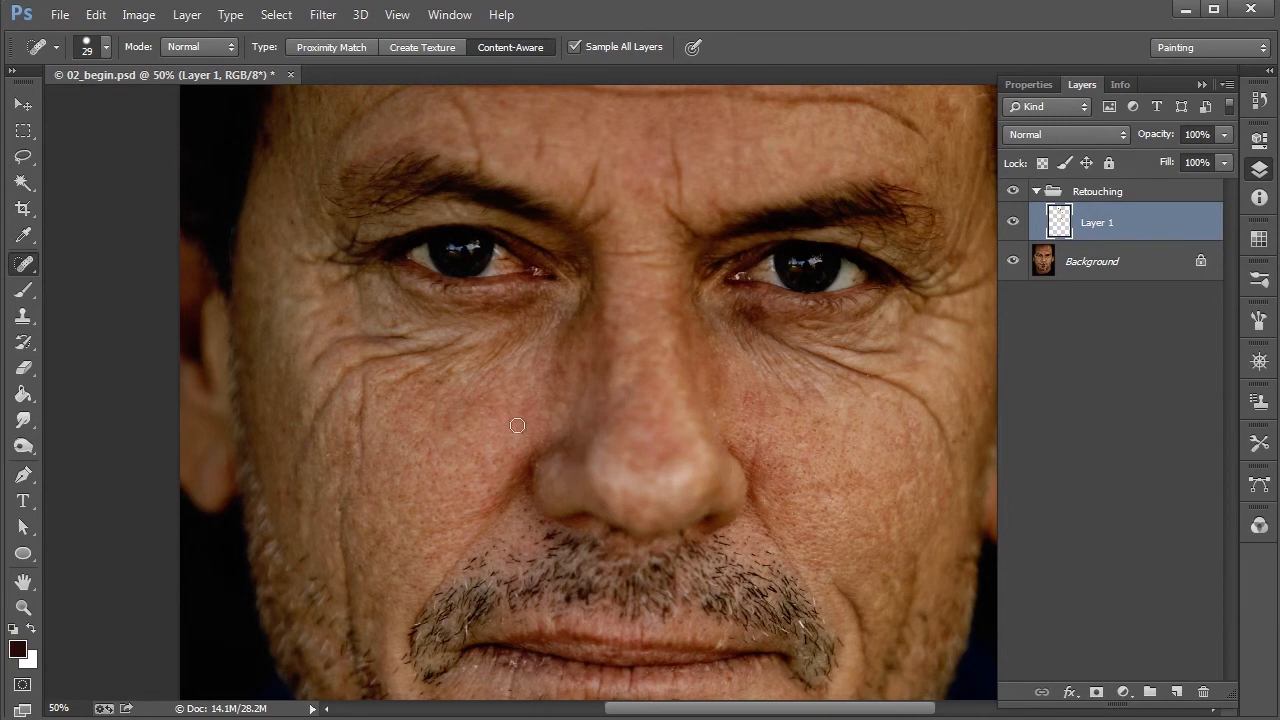
{"action": "scroll", "coordinate": [630, 340], "scroll_direction": "up", "scroll_amount": 3}
{"action": "scroll", "coordinate": [630, 340], "scroll_direction": "right", "scroll_amount": 1}
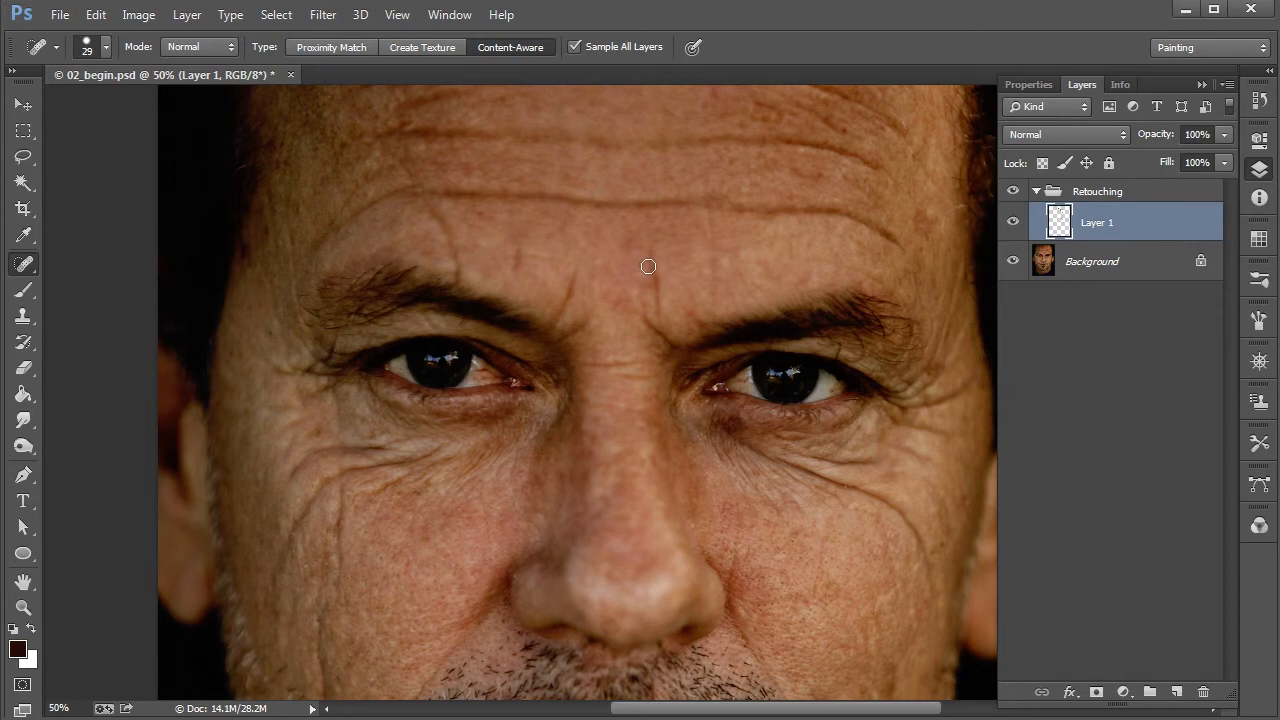
{"action": "left_click_drag", "start_coordinate": [651, 277], "coordinate": [616, 359]}
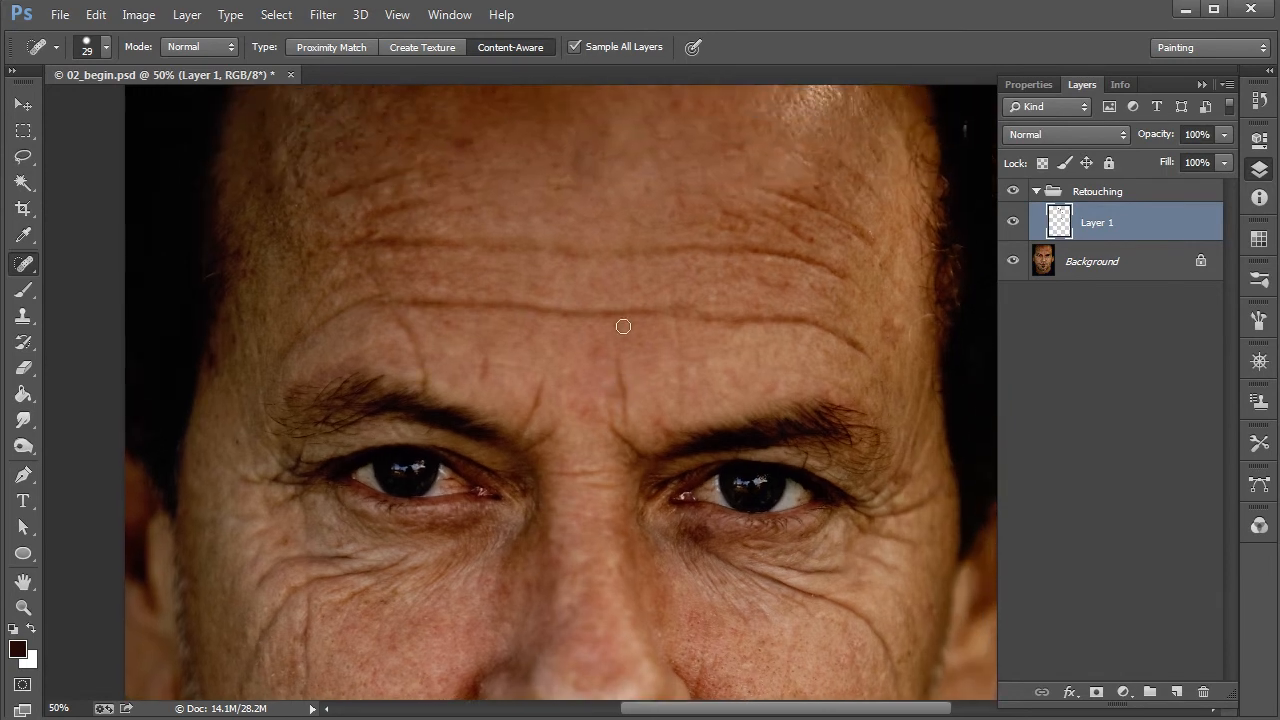
{"action": "left_click", "coordinate": [454, 275], "text": "alt"}
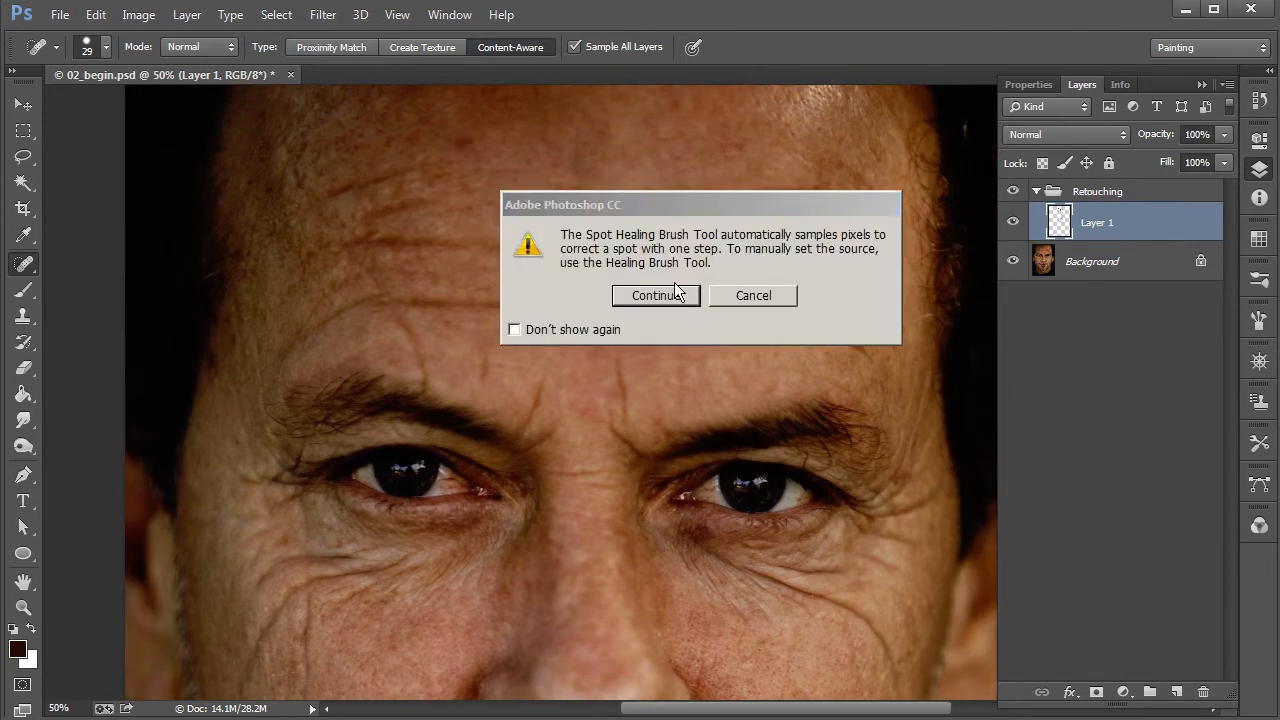
{"action": "left_click", "coordinate": [756, 297]}
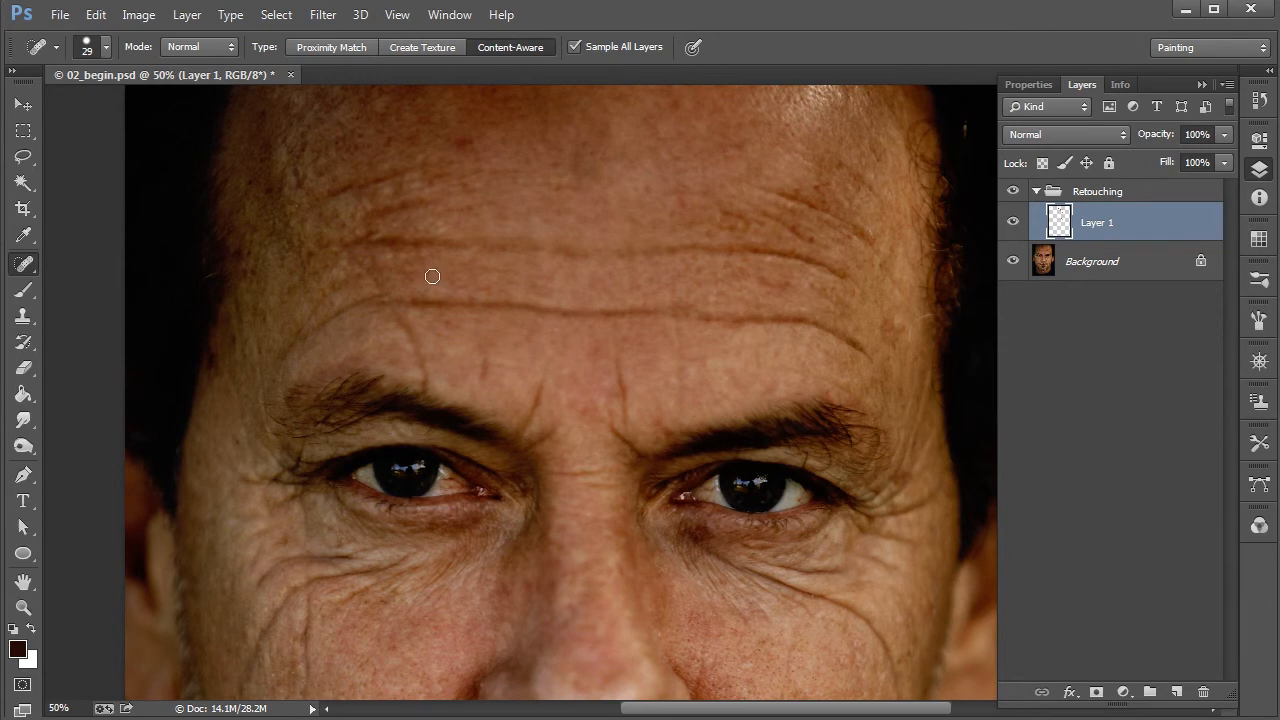
{"action": "left_click_drag", "start_coordinate": [467, 144], "coordinate": [459, 146]}
{"action": "left_click", "coordinate": [237, 443]}
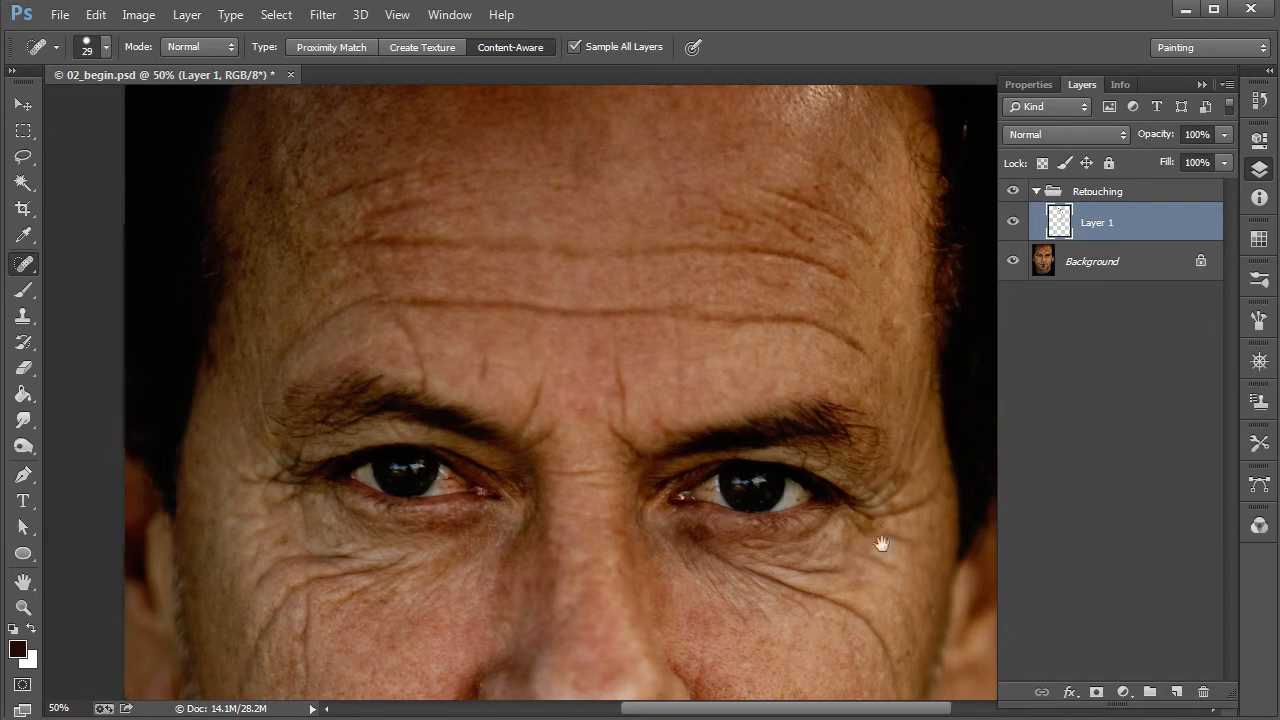
- Clone clean skin with the Clone Stamp over the stray eyebrow hairs above the eyelid on the image's right side
{"action": "left_click_drag", "start_coordinate": [874, 529], "coordinate": [749, 523]}
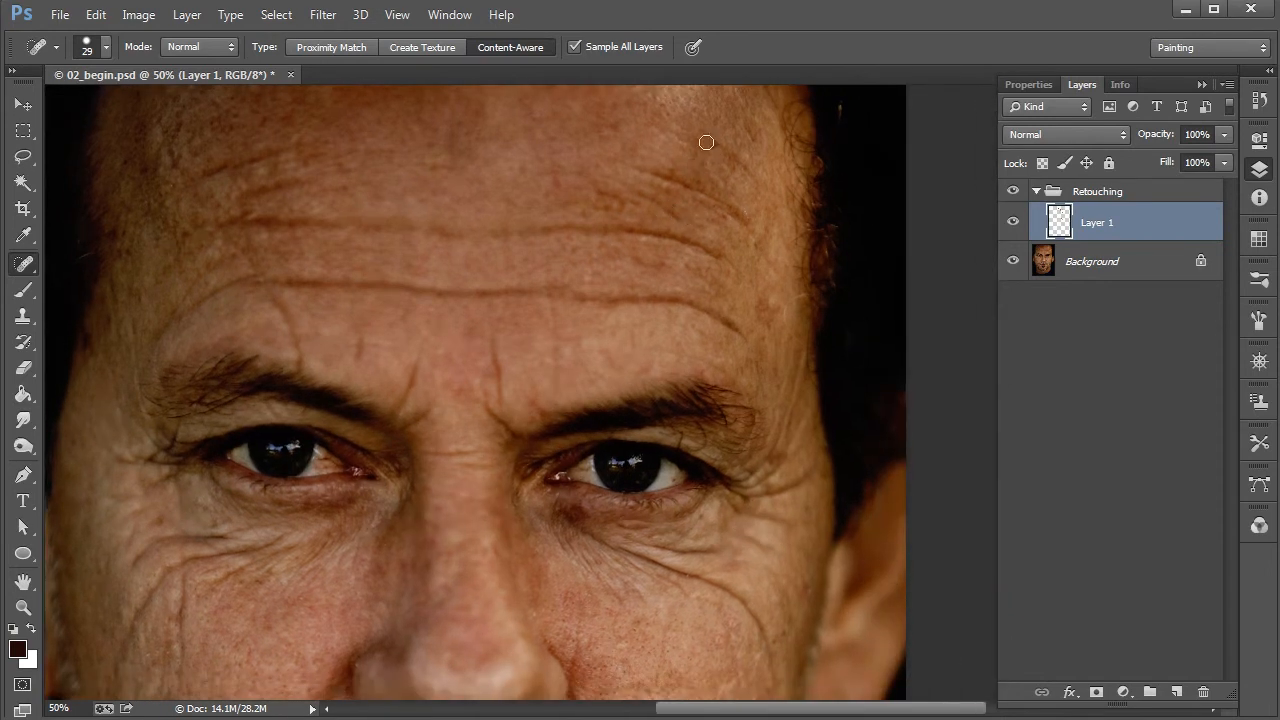
{"action": "key", "text": "ctrl+minus"}
{"action": "key", "text": "ctrl+plus"}
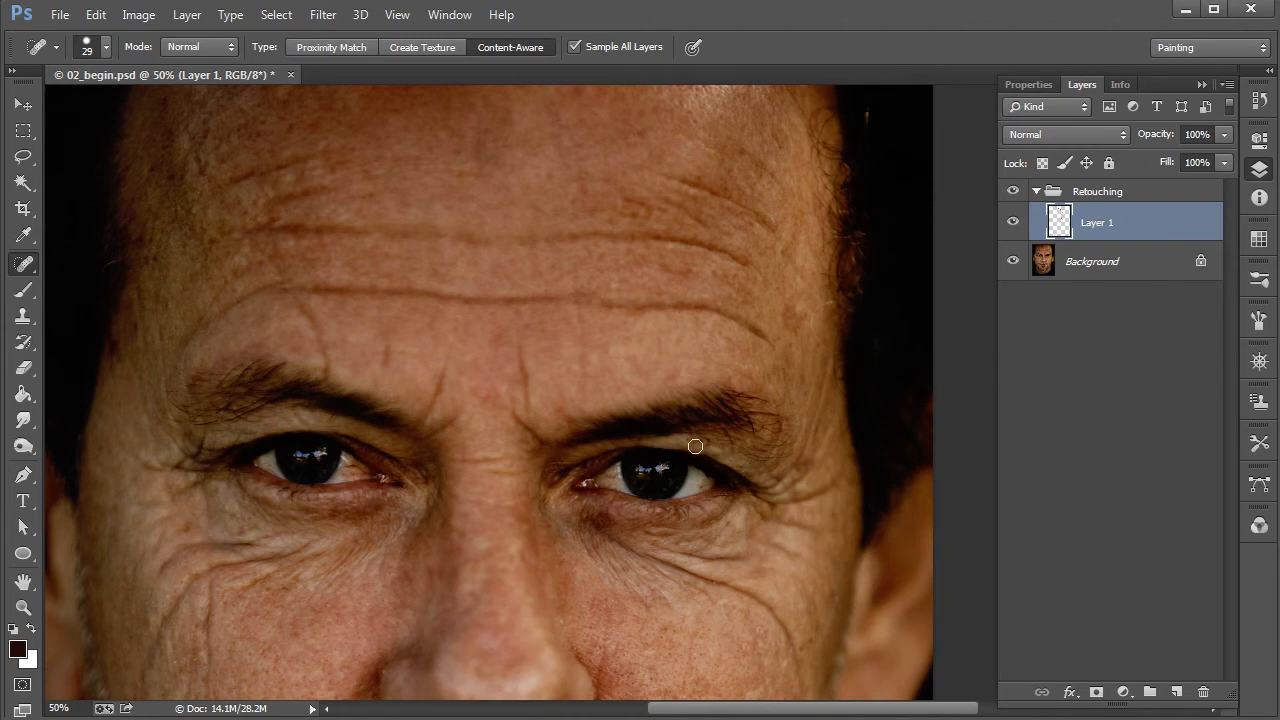
{"action": "left_click_drag", "start_coordinate": [748, 574], "coordinate": [737, 529]}
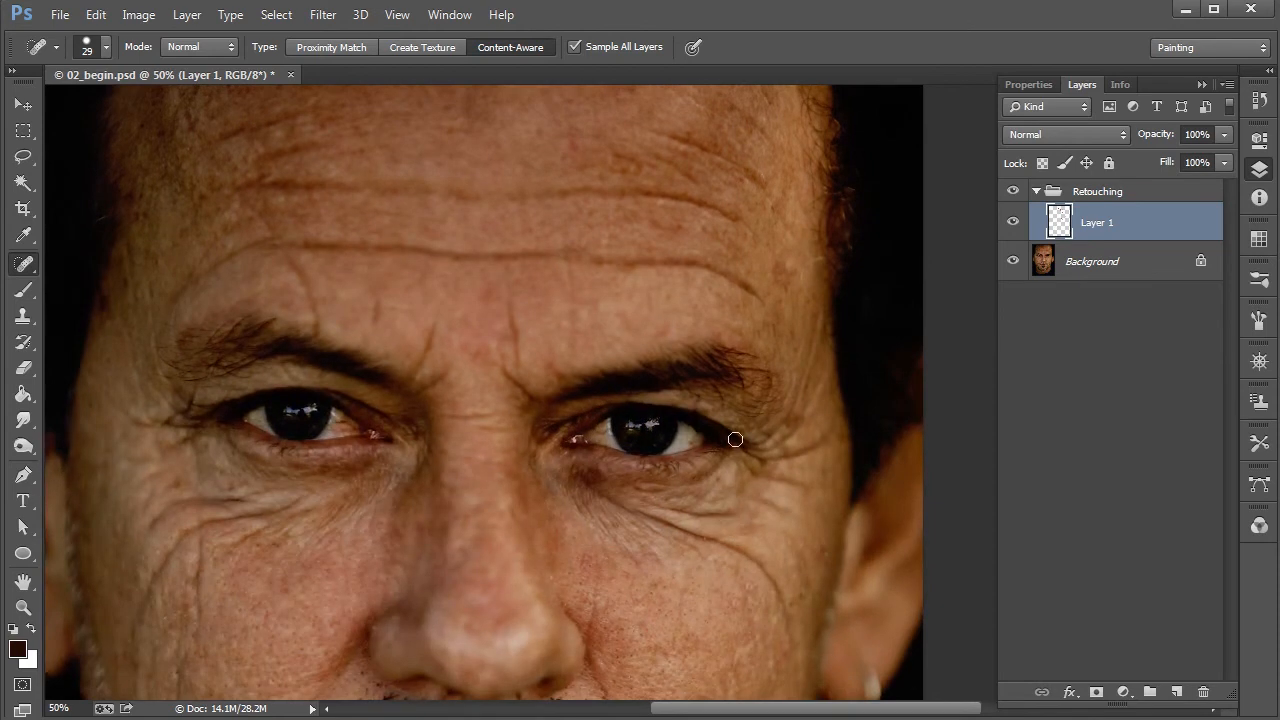
{"action": "left_click", "coordinate": [23, 316]}
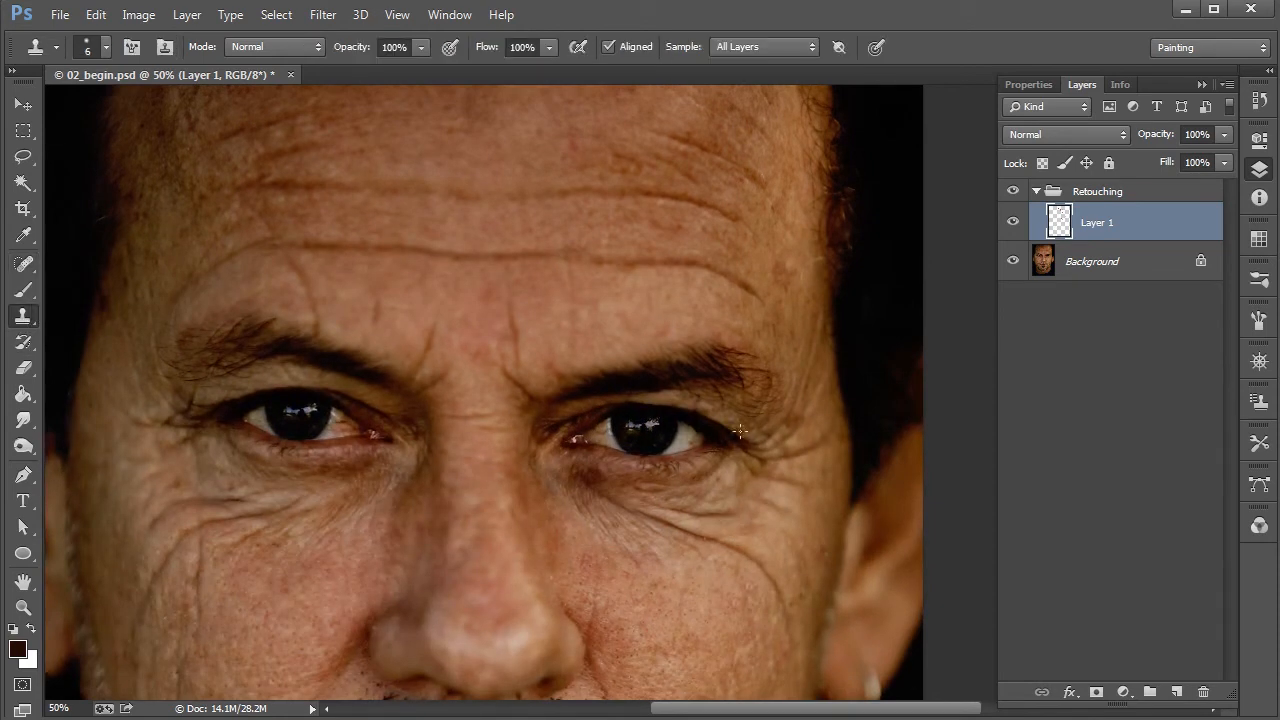
{"action": "key", "text": "ctrl+plus"}
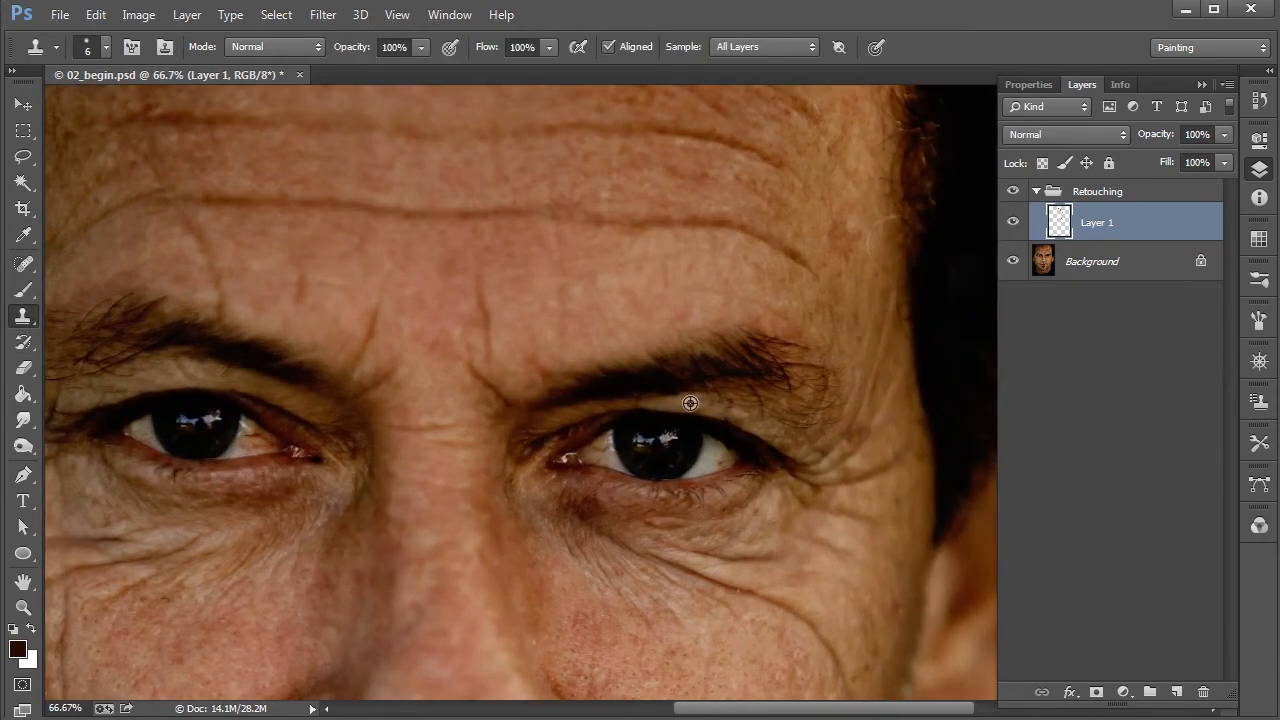
{"action": "left_click", "coordinate": [701, 405], "text": "alt"}
{"action": "left_click", "coordinate": [738, 411], "text": "alt"}
{"action": "left_click", "coordinate": [731, 418]}
{"action": "left_click", "coordinate": [728, 418]}
{"action": "left_click", "coordinate": [688, 405], "text": "alt"}
{"action": "left_click", "coordinate": [695, 410]}
{"action": "left_click", "coordinate": [760, 427], "text": "alt"}
{"action": "left_click", "coordinate": [760, 432]}
{"action": "left_click", "coordinate": [731, 413], "text": "alt"}
{"action": "left_click", "coordinate": [741, 419]}
{"action": "left_click_drag", "start_coordinate": [766, 426], "coordinate": [769, 435]}
- View the whole portrait and compare it with the retouching layer hidden and shown, ending with the Move tool active
{"action": "left_click_drag", "start_coordinate": [501, 471], "coordinate": [792, 410]}
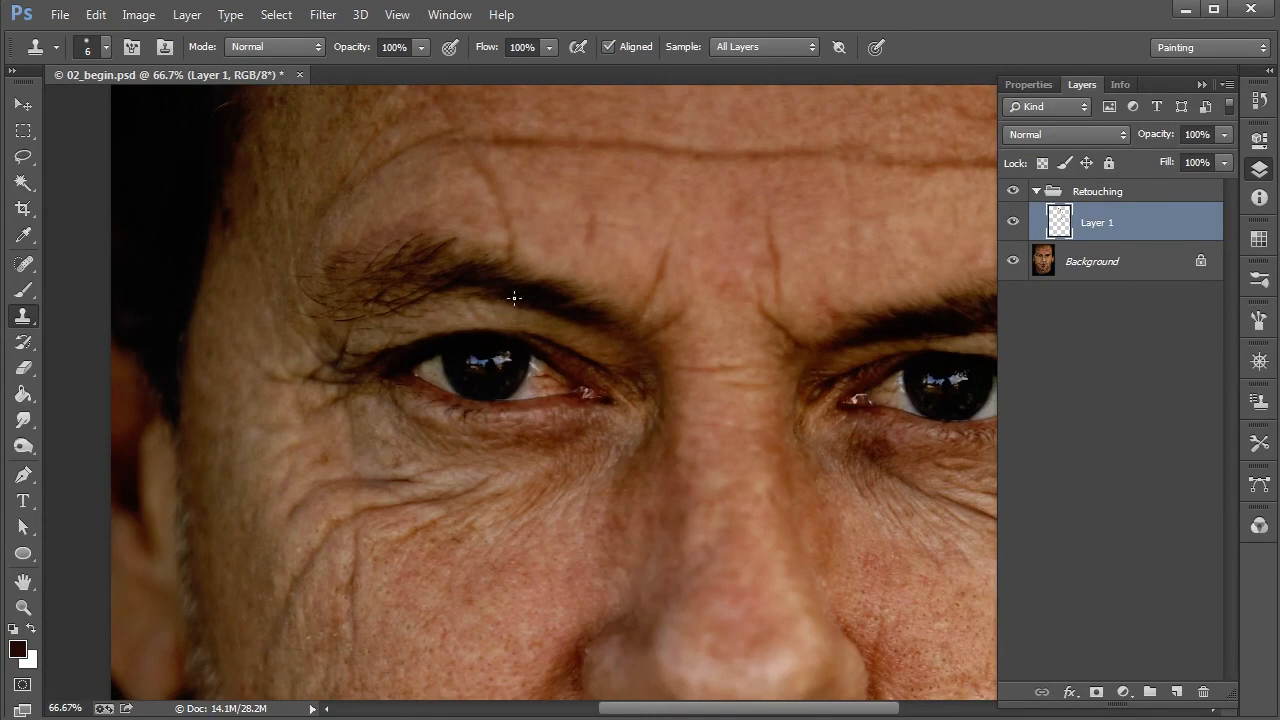
{"action": "key", "text": "ctrl+minus"}
{"action": "key", "text": "ctrl+minus"}
{"action": "left_click_drag", "start_coordinate": [869, 611], "coordinate": [773, 560]}
{"action": "key", "text": "ctrl+minus"}
{"action": "left_click", "coordinate": [1014, 222]}
{"action": "left_click", "coordinate": [1014, 222]}
{"action": "left_click", "coordinate": [1014, 222]}
{"action": "left_click", "coordinate": [1014, 222]}
{"action": "left_click", "coordinate": [1014, 223]}
{"action": "left_click", "coordinate": [1016, 222]}
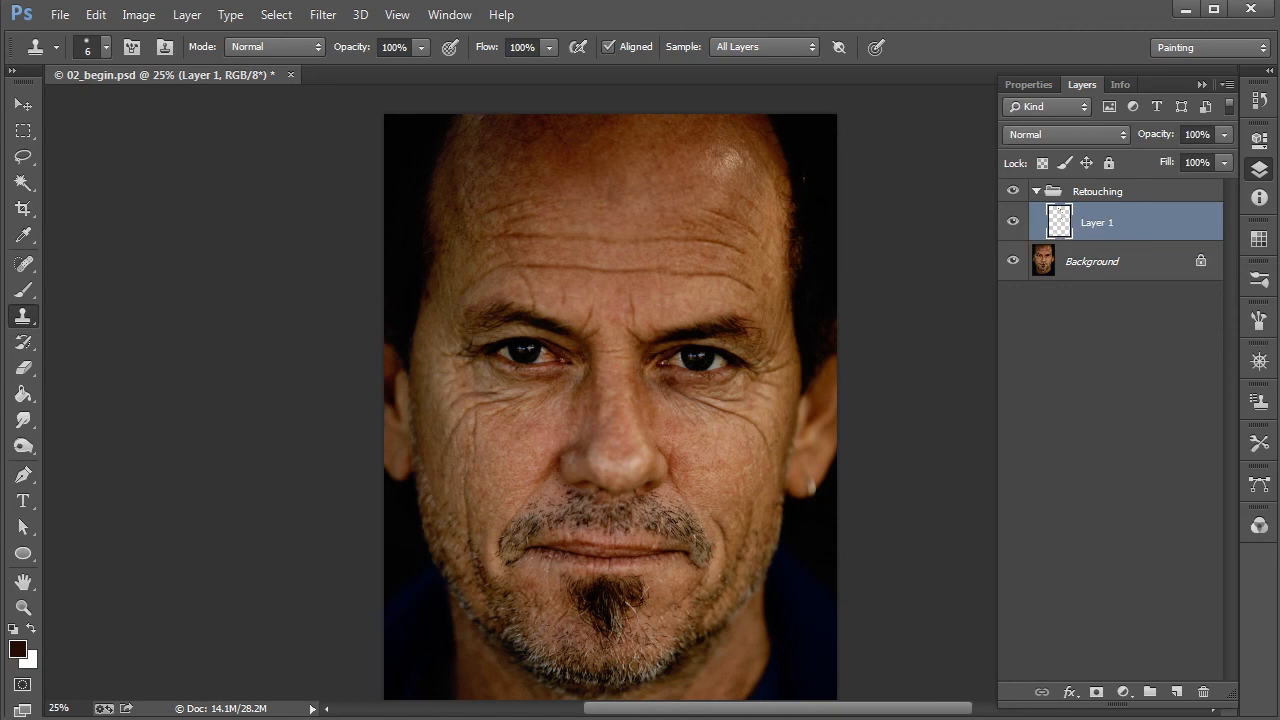
{"action": "key", "text": "v"}
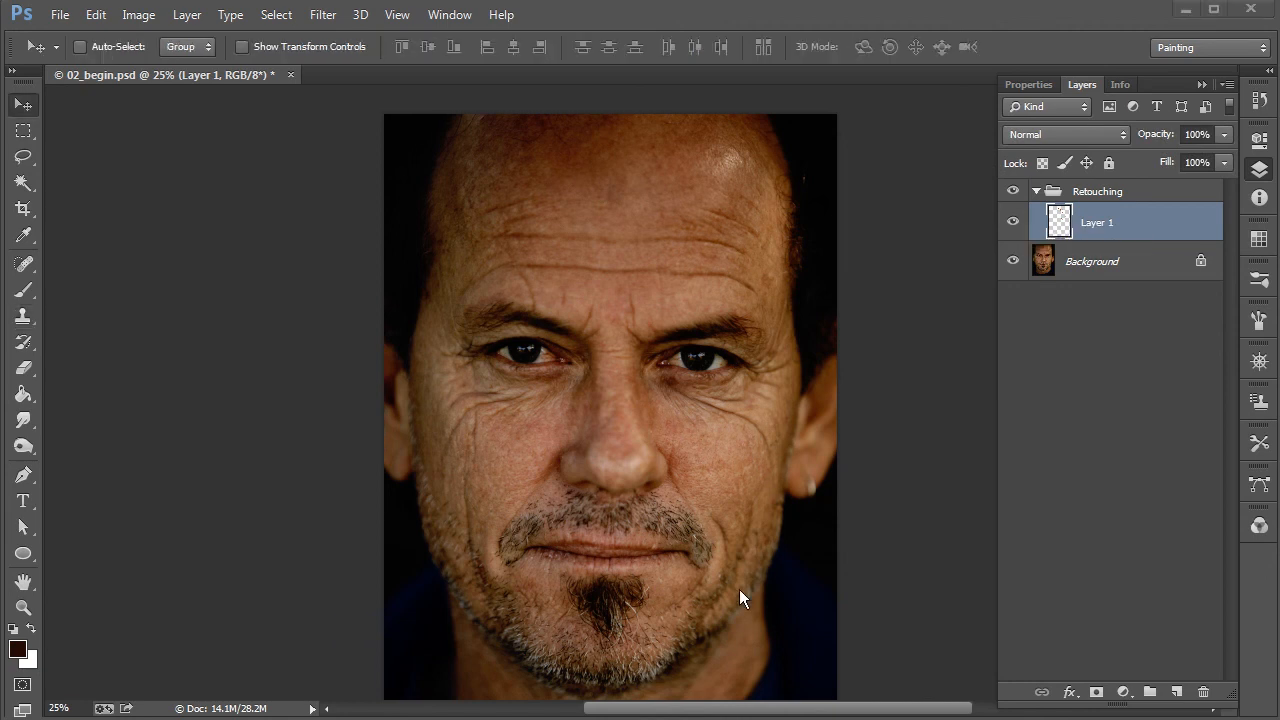